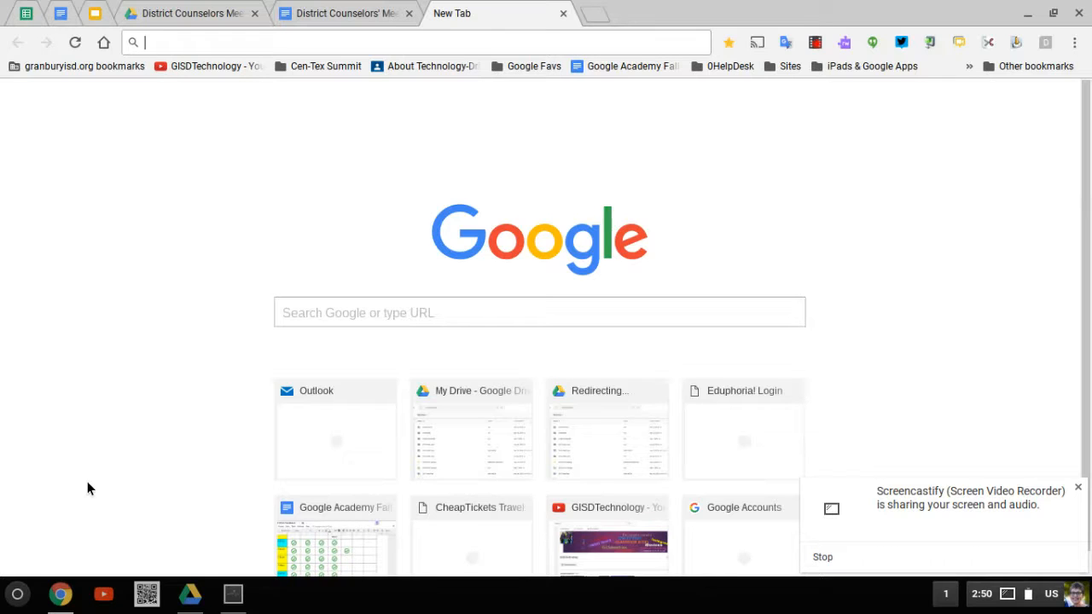
Step: Open TweetDeck in a new browser tab
click(18, 594)
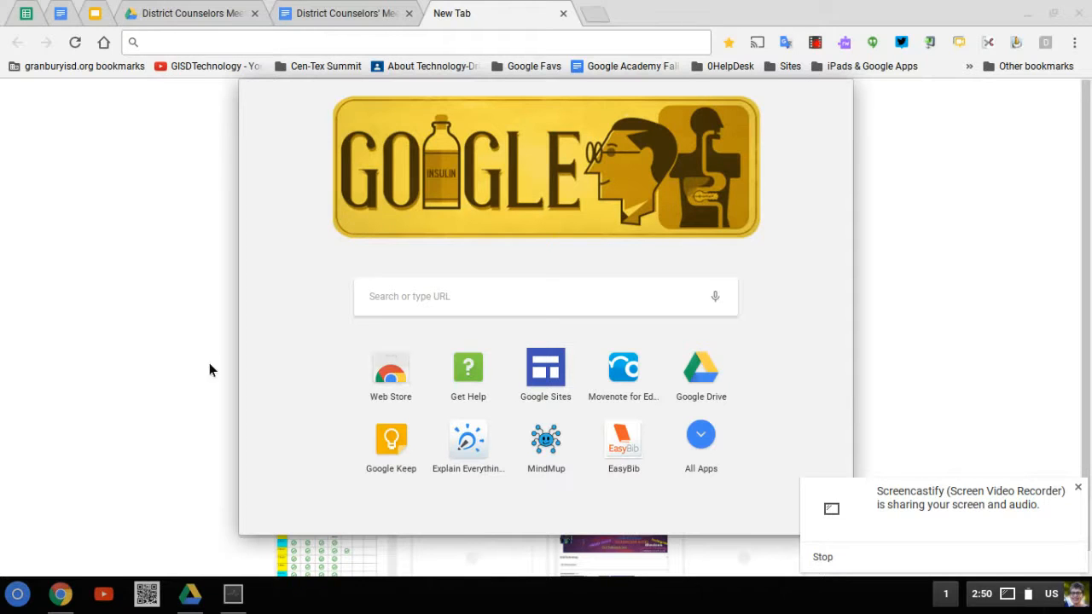
click(174, 357)
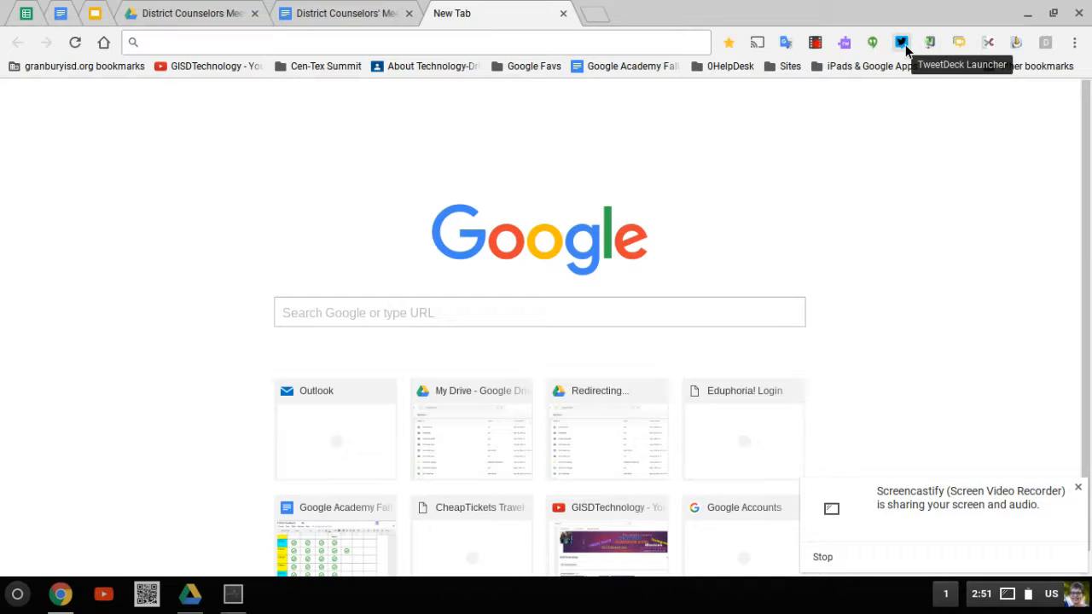
click(903, 44)
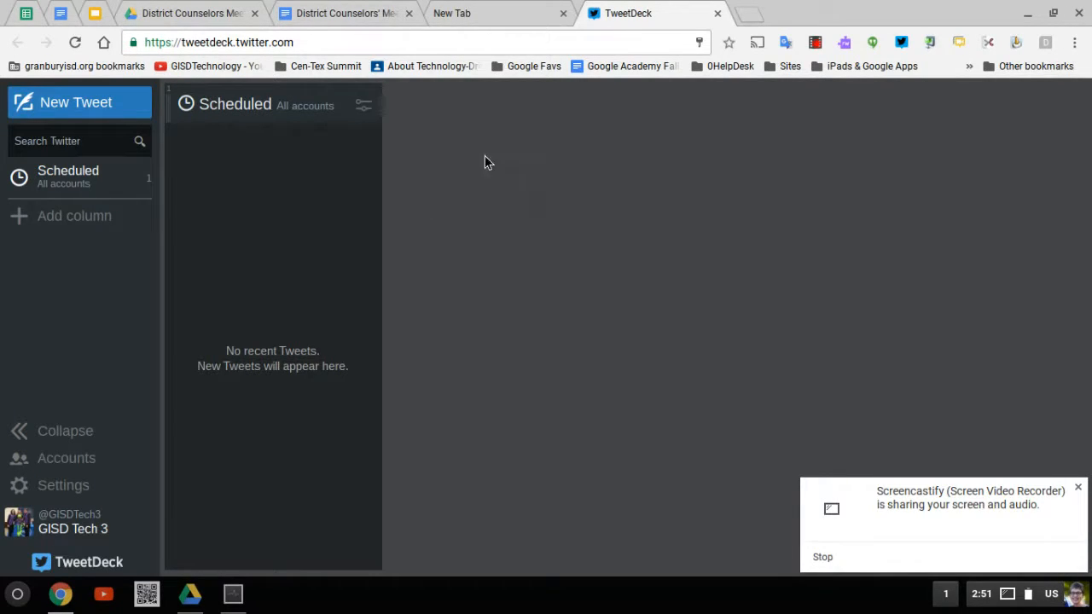
click(53, 109)
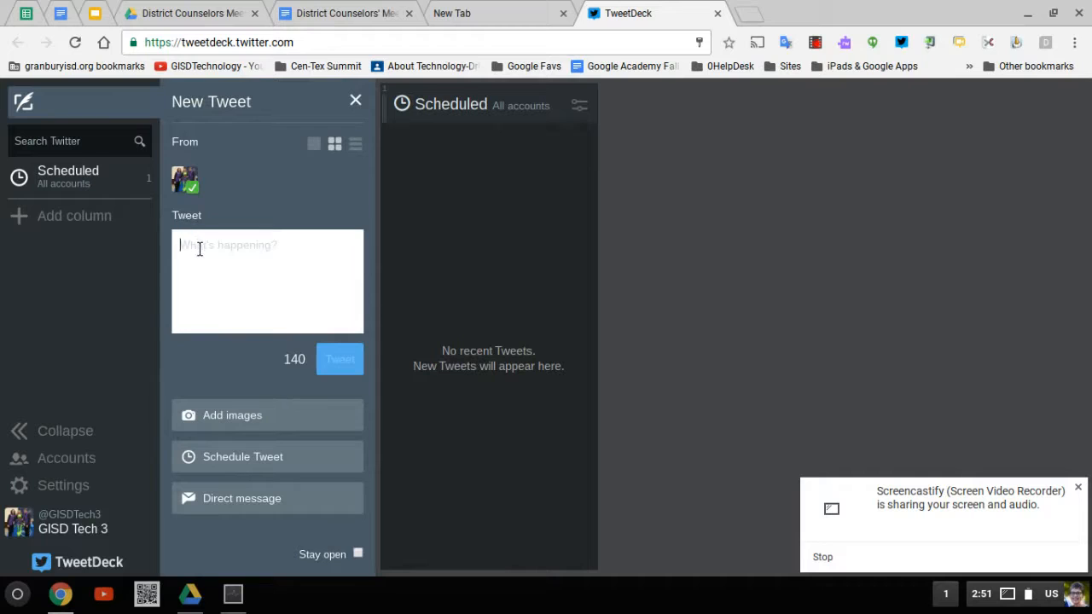
text(Take a look at this great idea!)
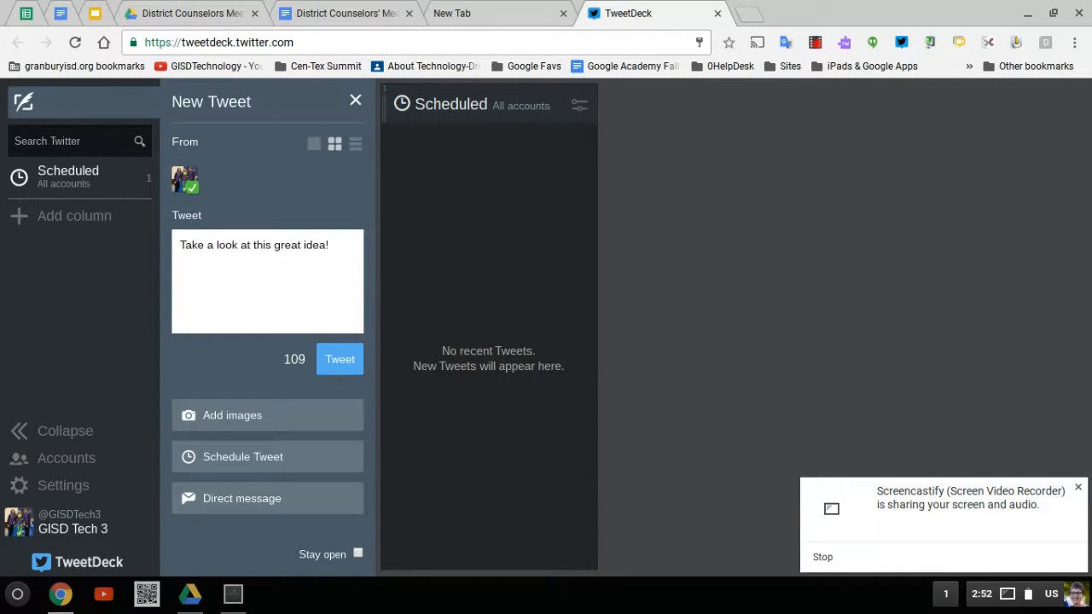
text( Ts & Ss)
text(#Future)
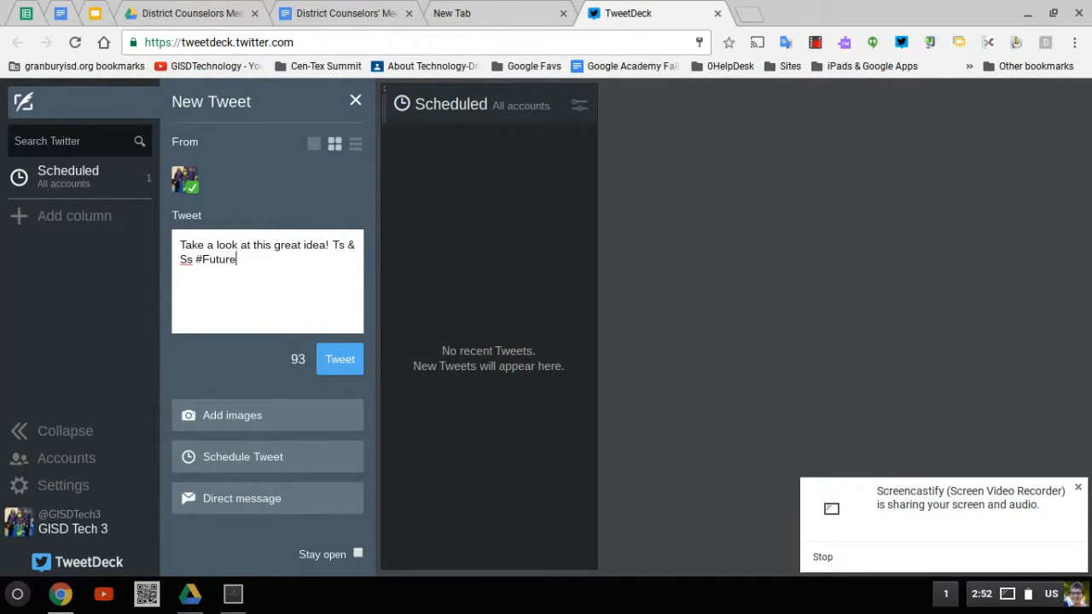
text(Ready)
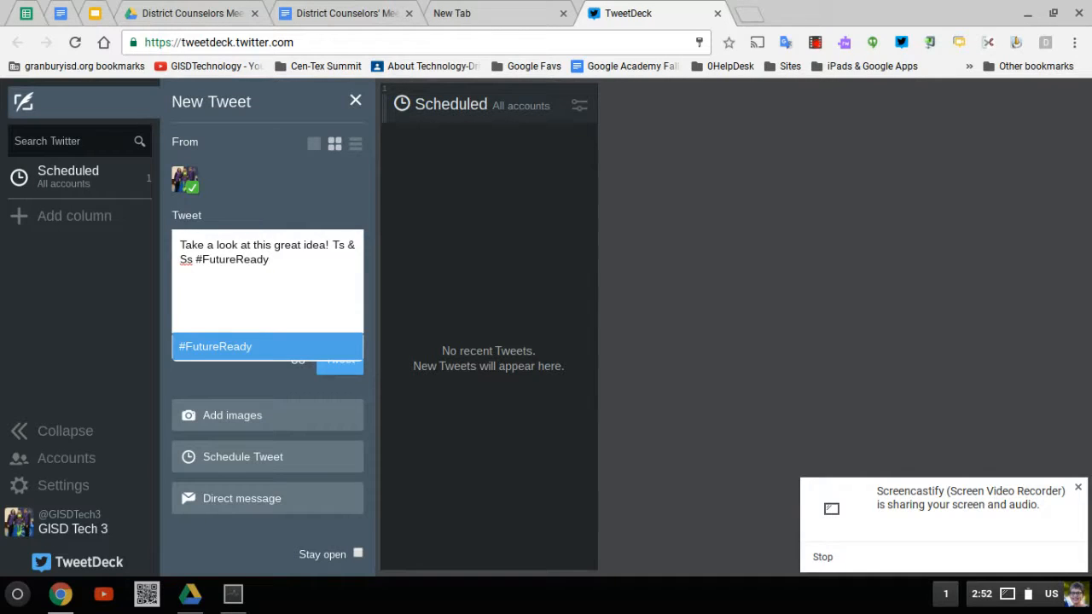
text(Pirates)
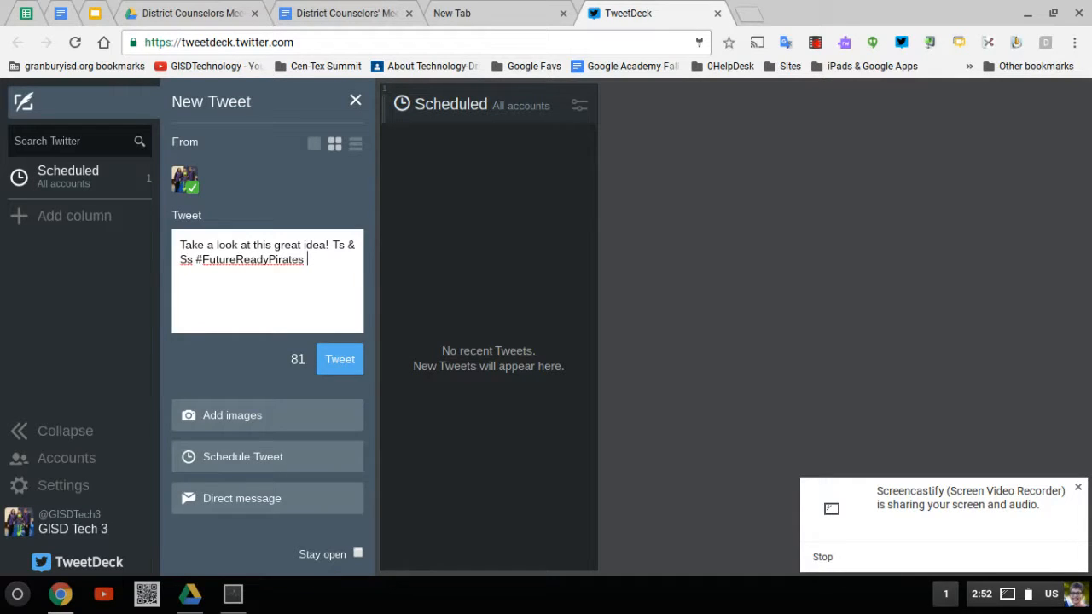
text(@granburyi)
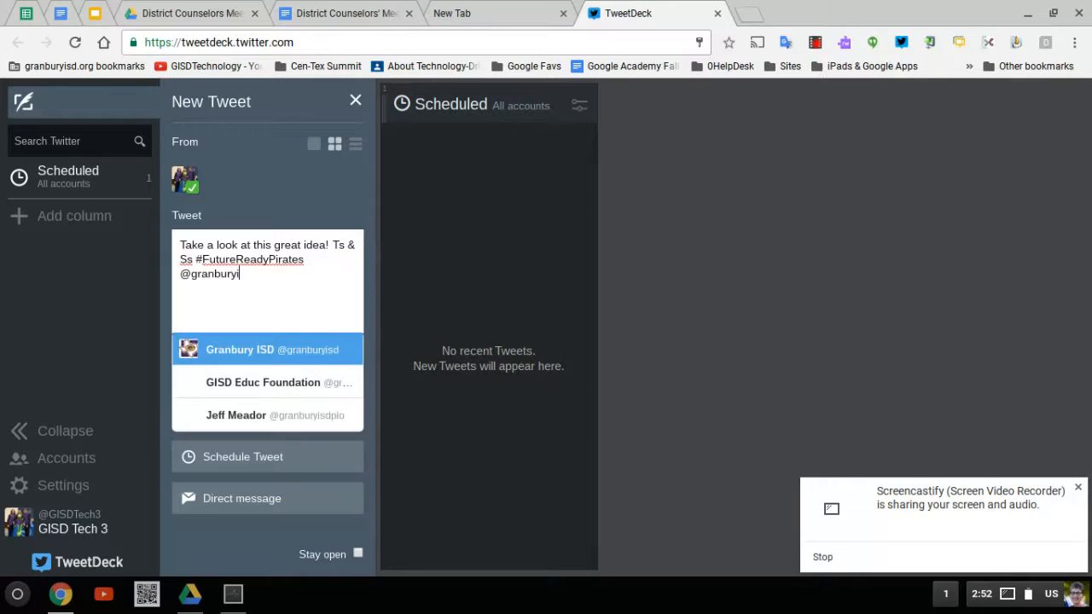
click(212, 354)
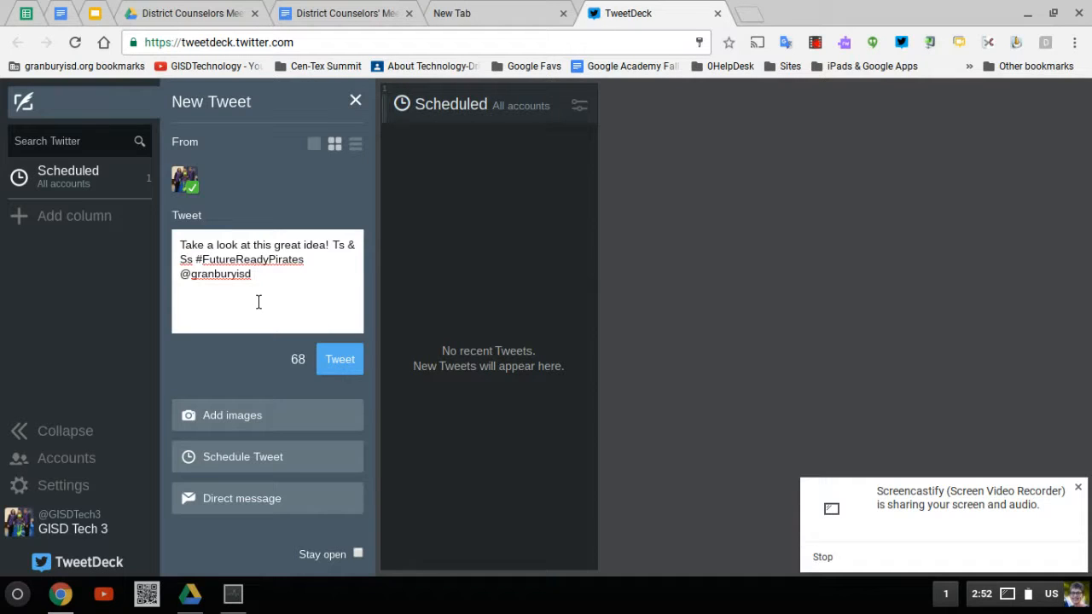
click(219, 417)
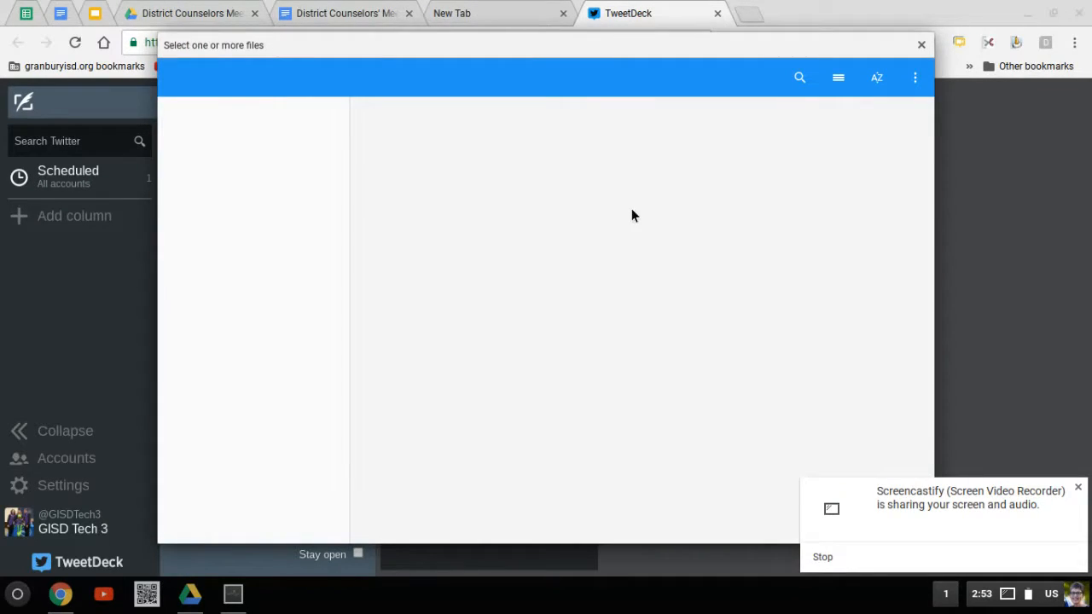
click(924, 46)
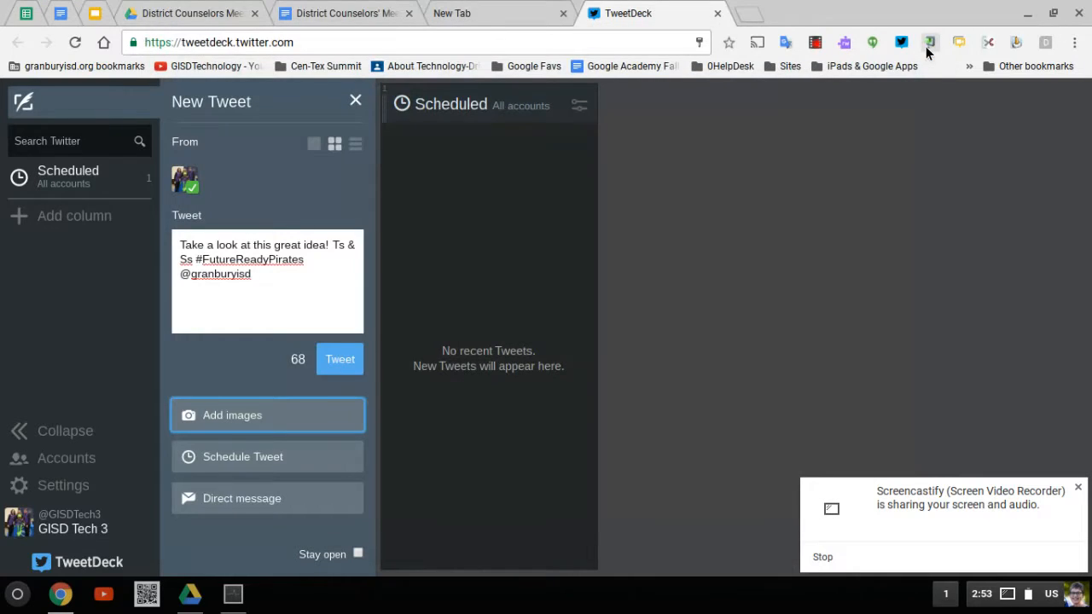
Step: Schedule the composed tweet for 3:00pm on 17 Nov 2016 and reload the page
click(235, 462)
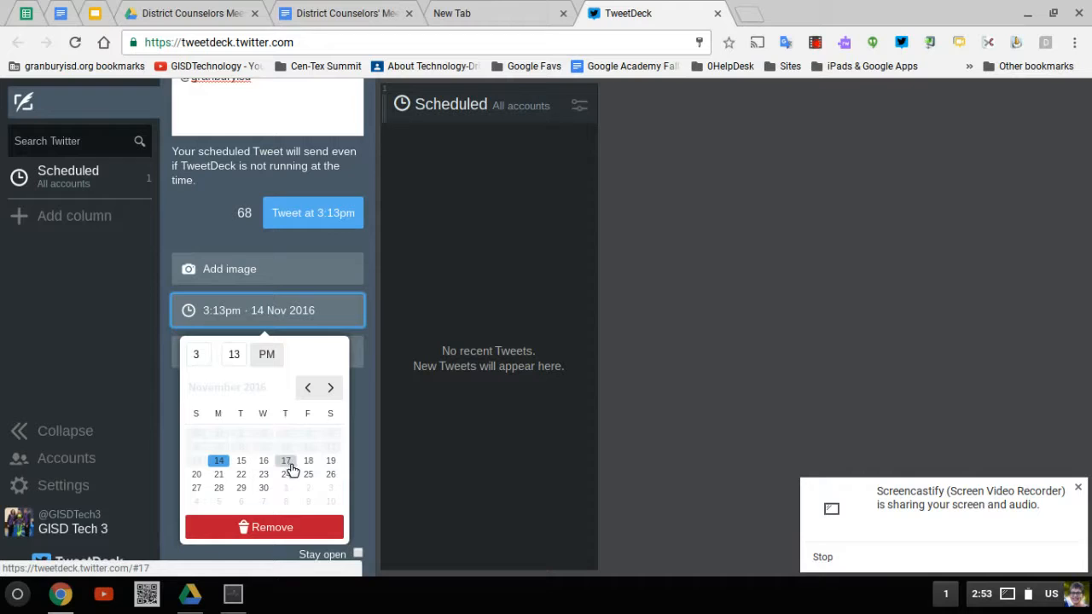
click(288, 461)
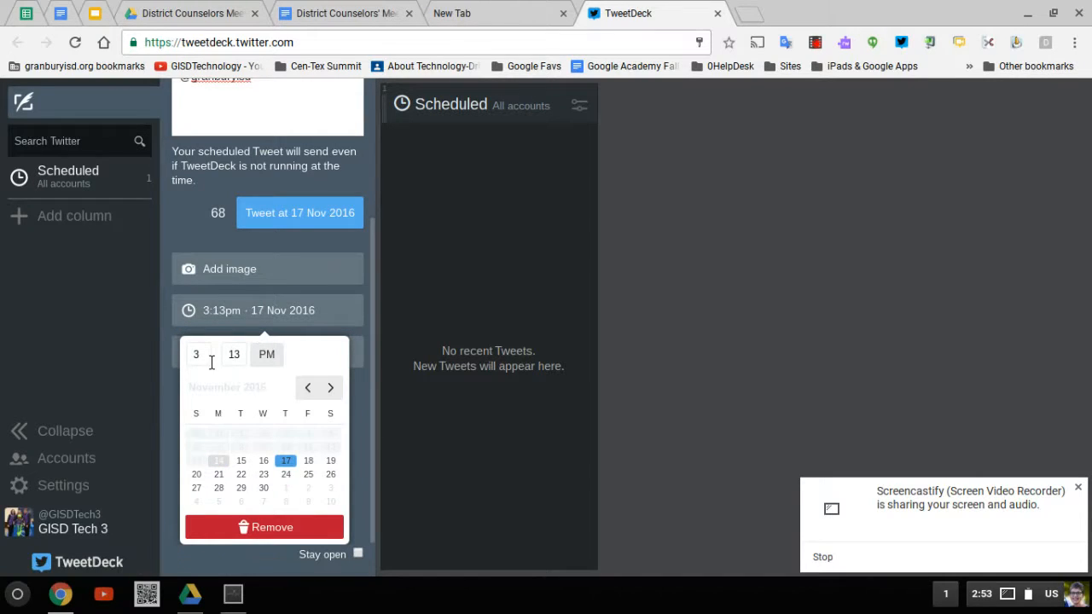
click(244, 358)
key(BackSpace)
key(BackSpace)
text(00)
click(279, 358)
click(281, 360)
click(275, 360)
scroll(376, 335, up, 1)
scroll(376, 335, up, 4)
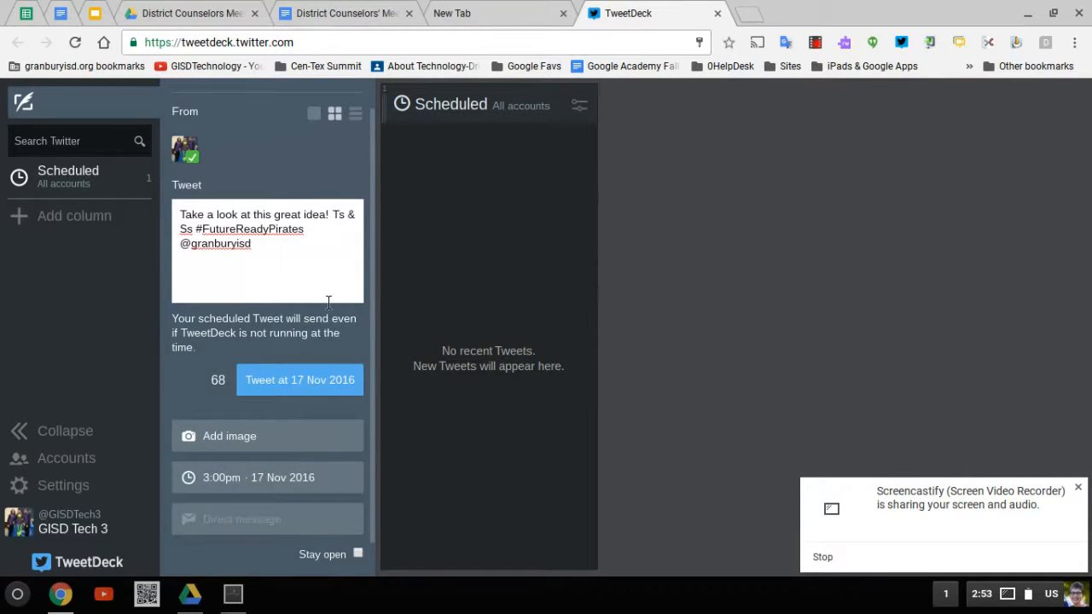
click(295, 385)
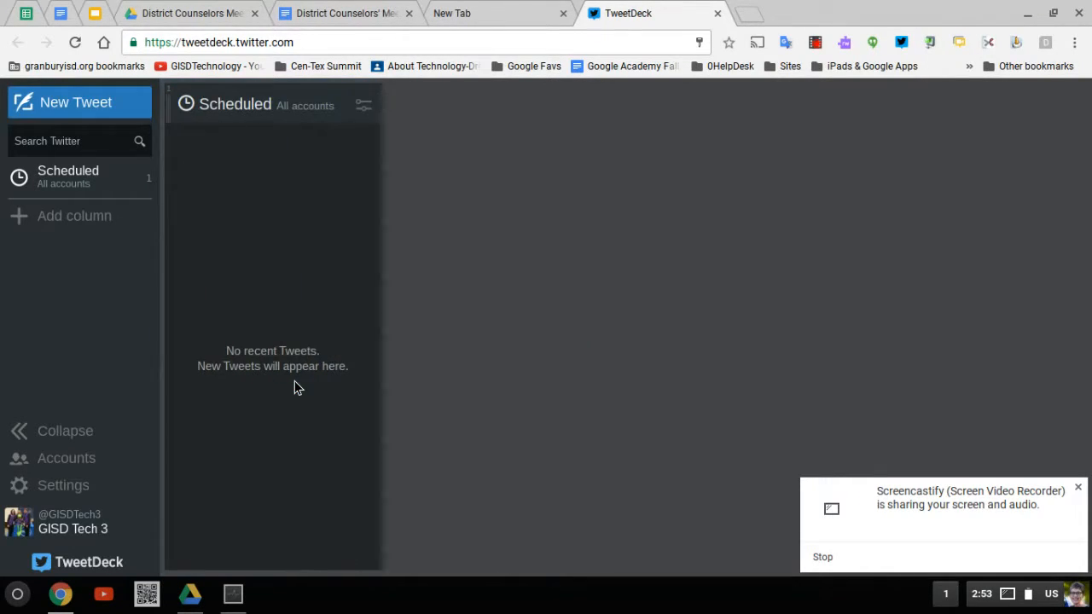
click(76, 42)
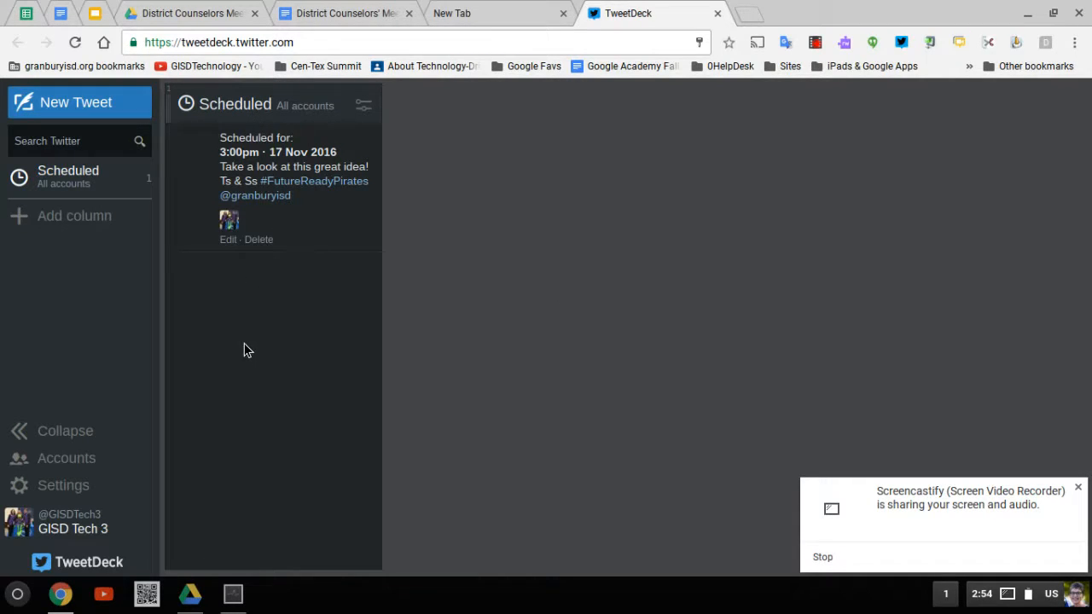
click(55, 218)
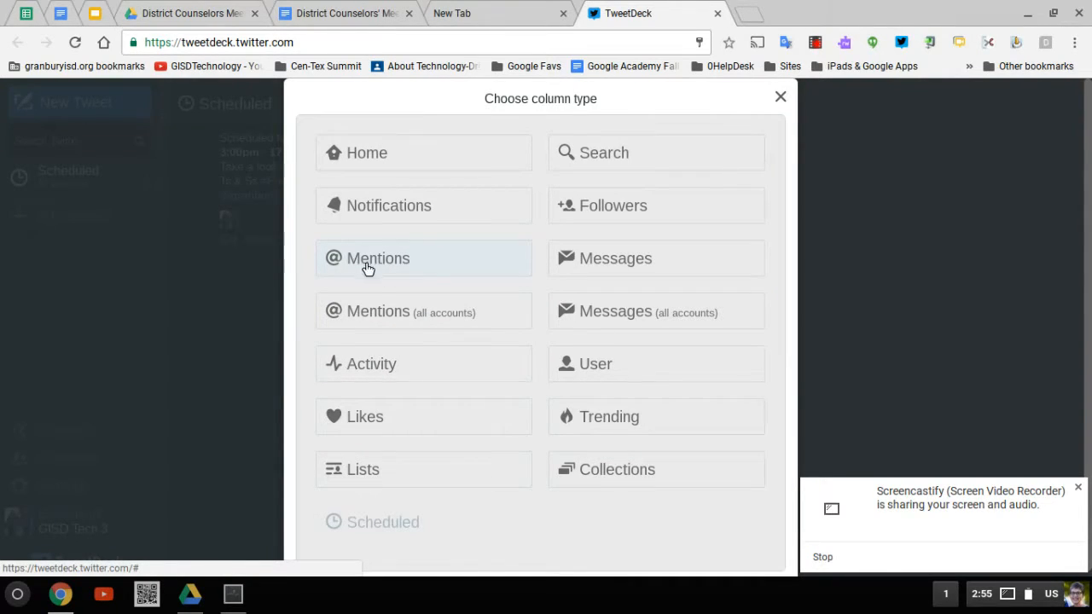
click(626, 157)
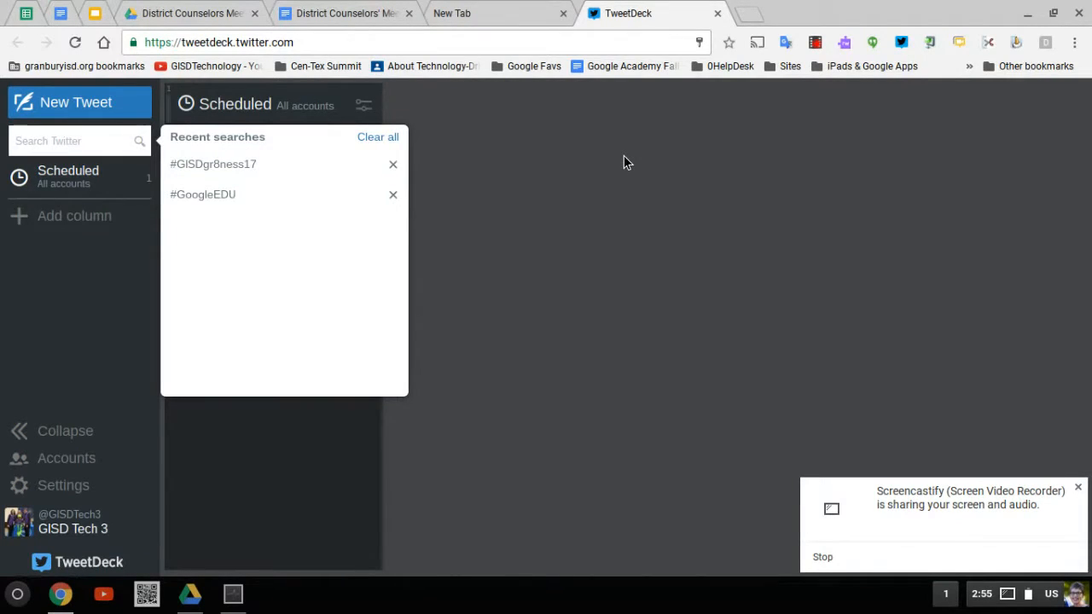
click(623, 157)
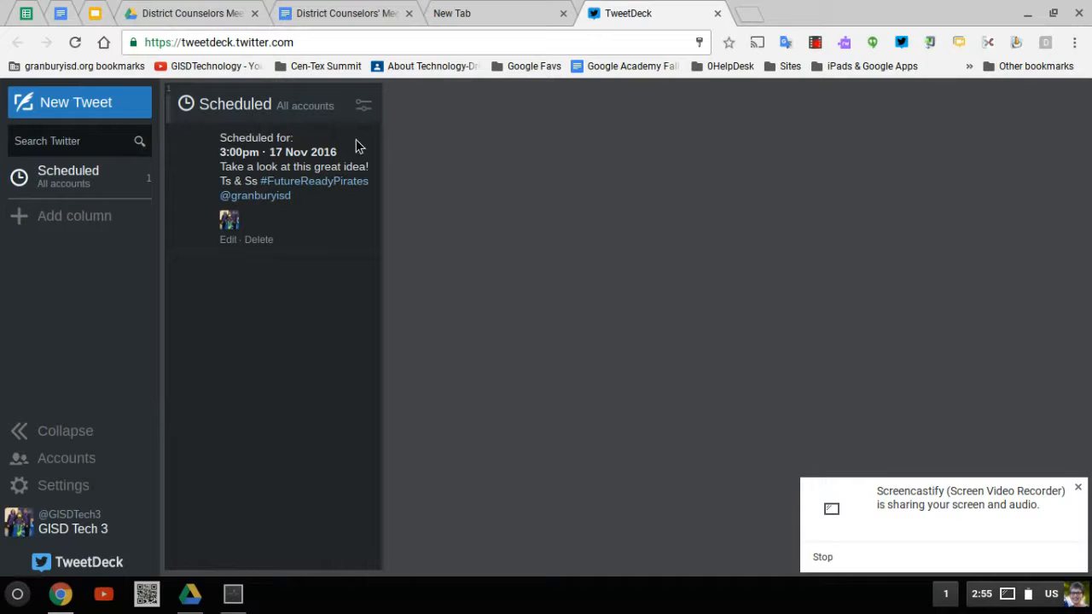
Step: Search Twitter for #redribbonweek and add the results as a new column
click(91, 223)
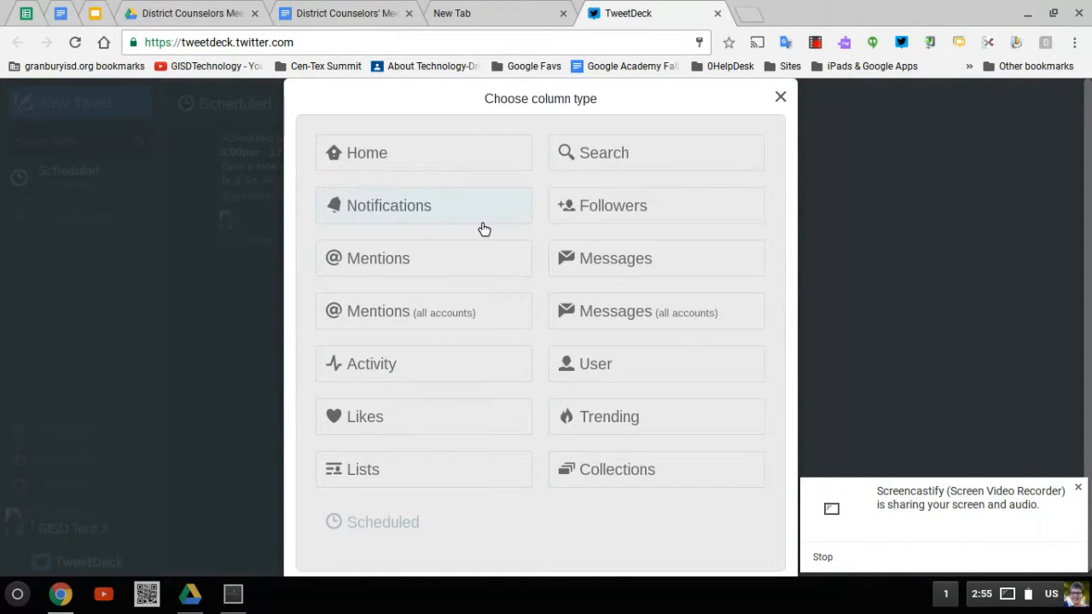
click(588, 154)
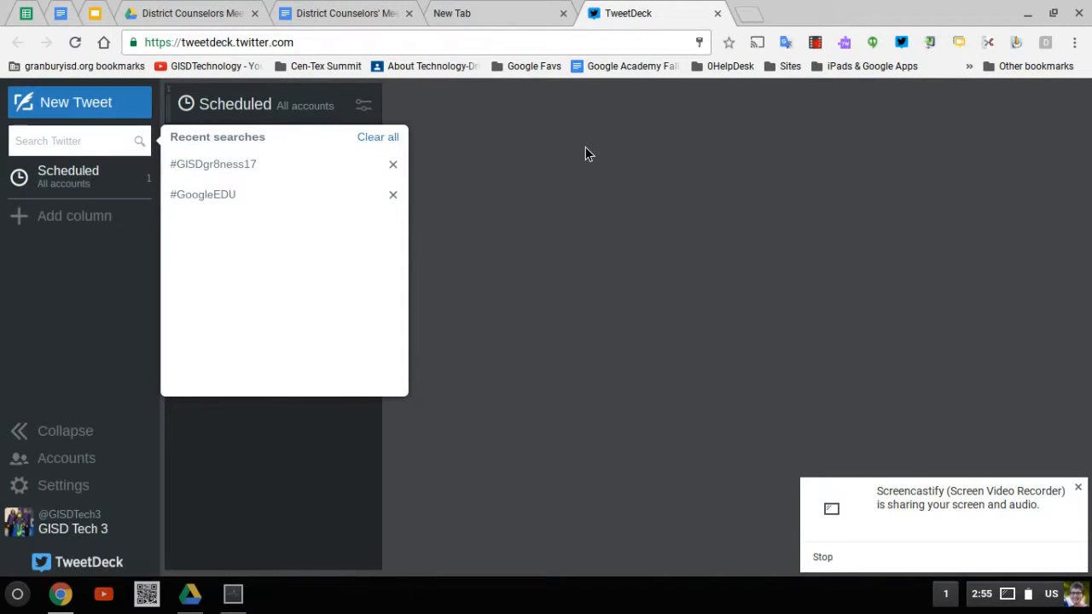
text(#redri)
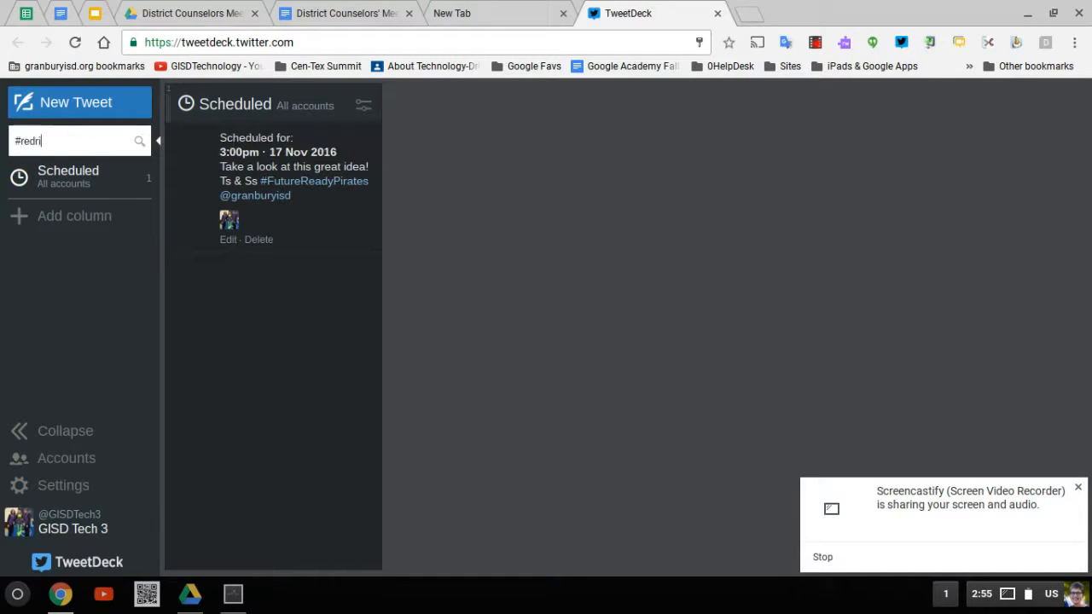
text(bbonweek)
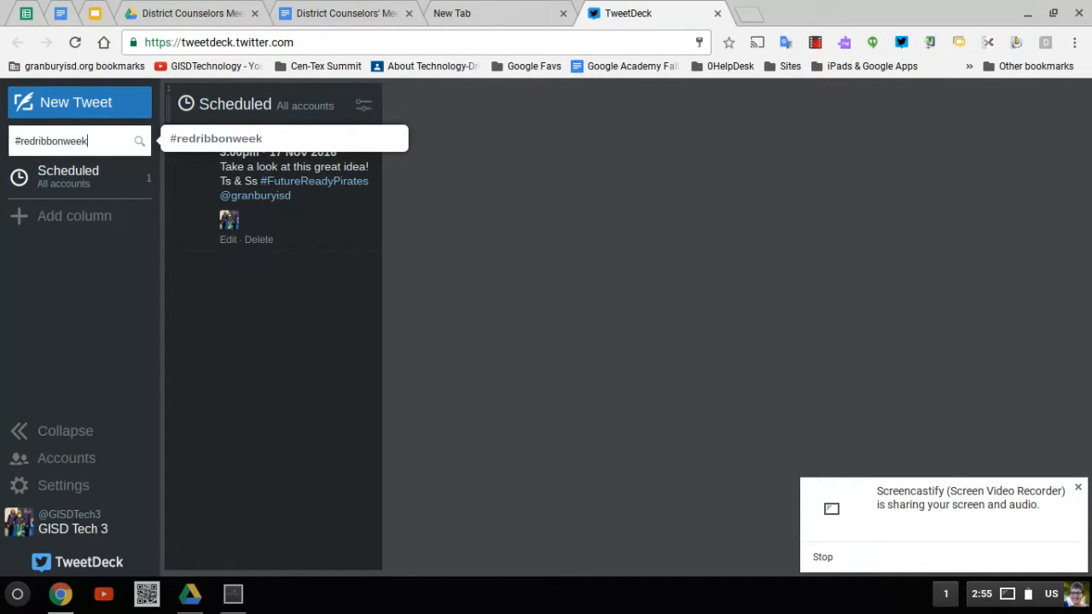
click(349, 147)
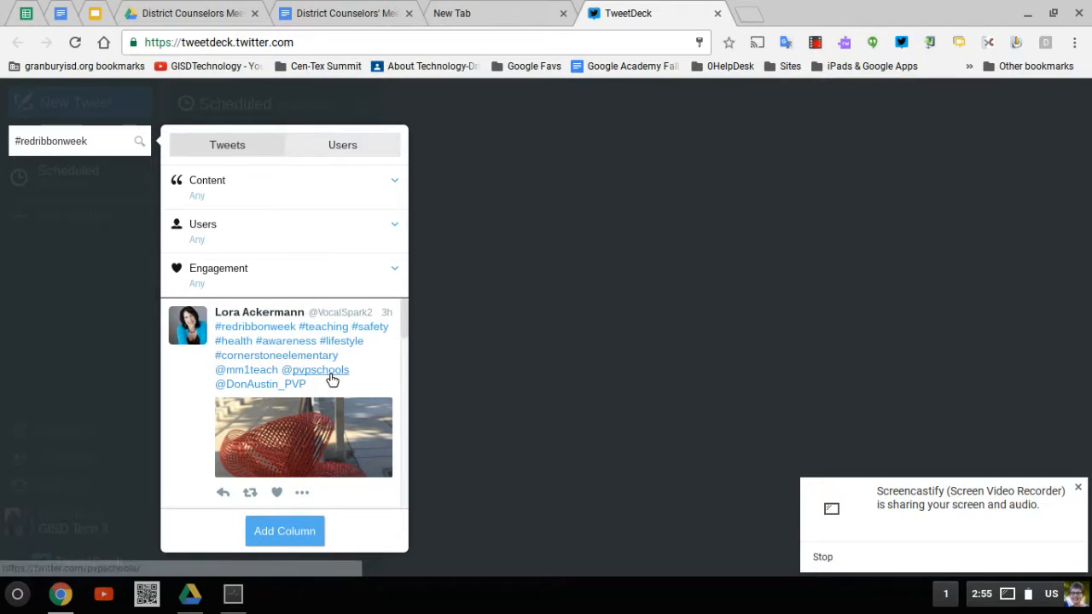
click(286, 532)
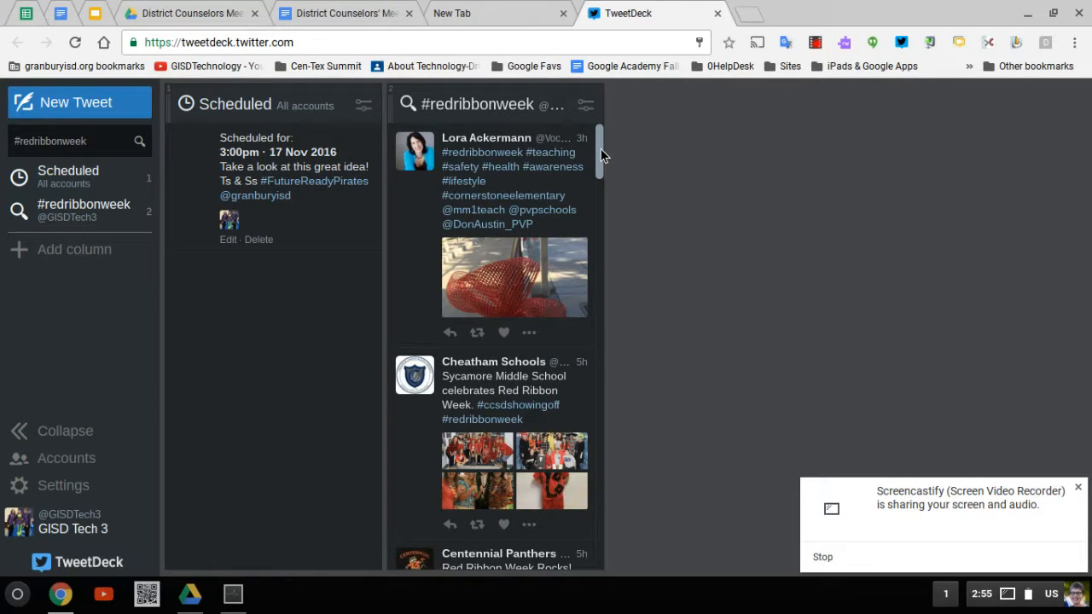
Step: Search Twitter for #gafe4littles and add the results as another column
click(116, 151)
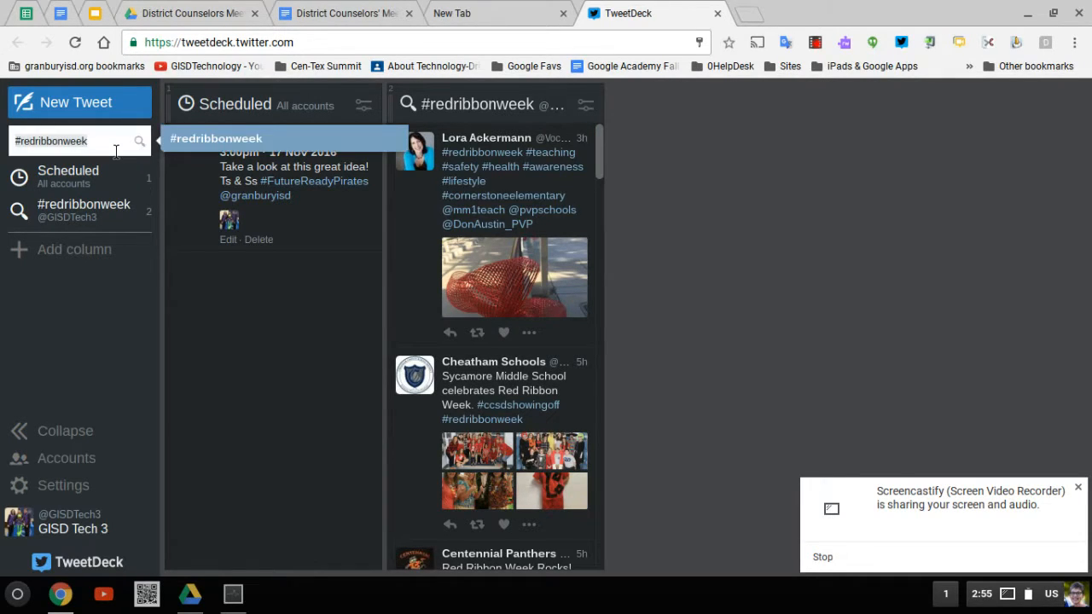
text(#)
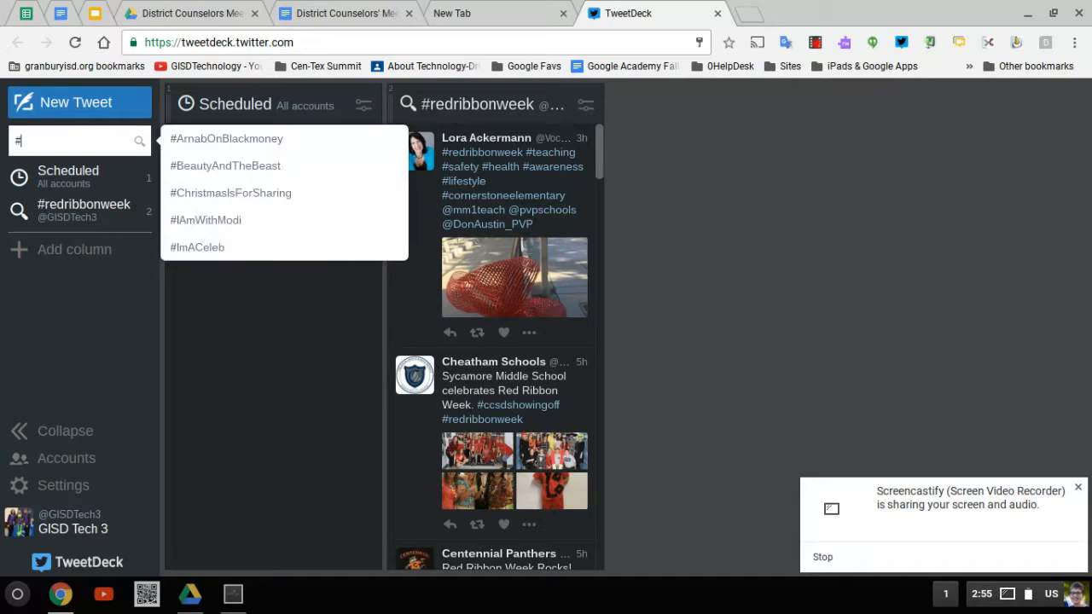
text(gal)
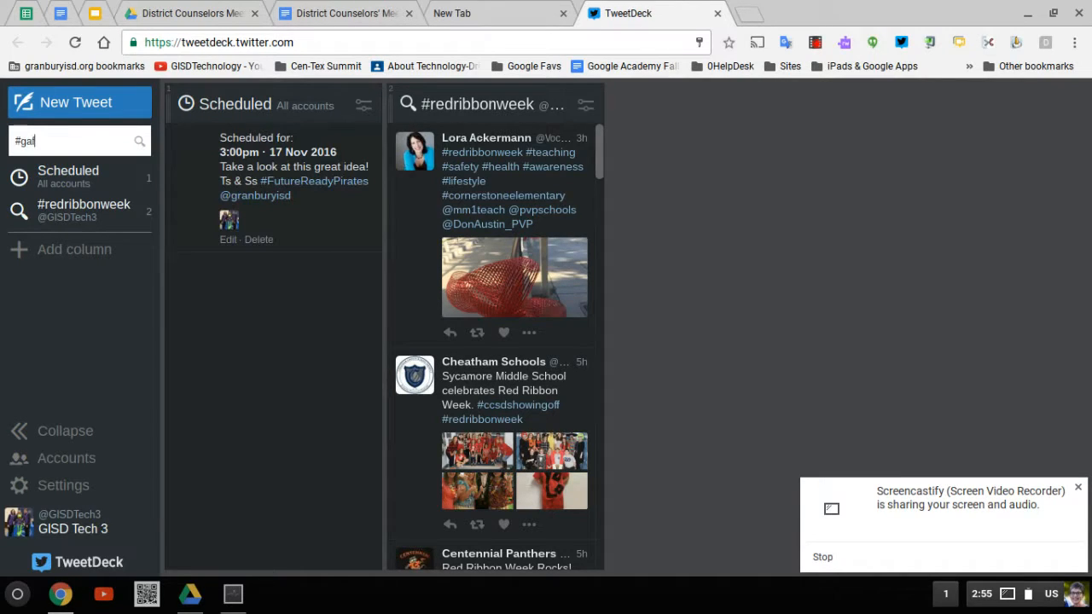
text(e4)
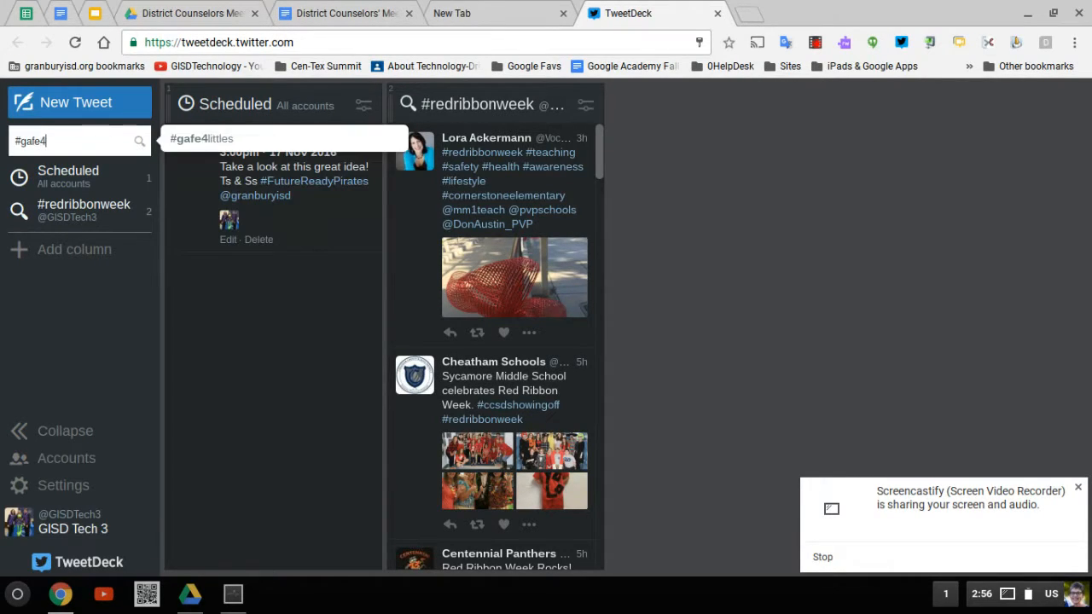
text(little)
click(206, 142)
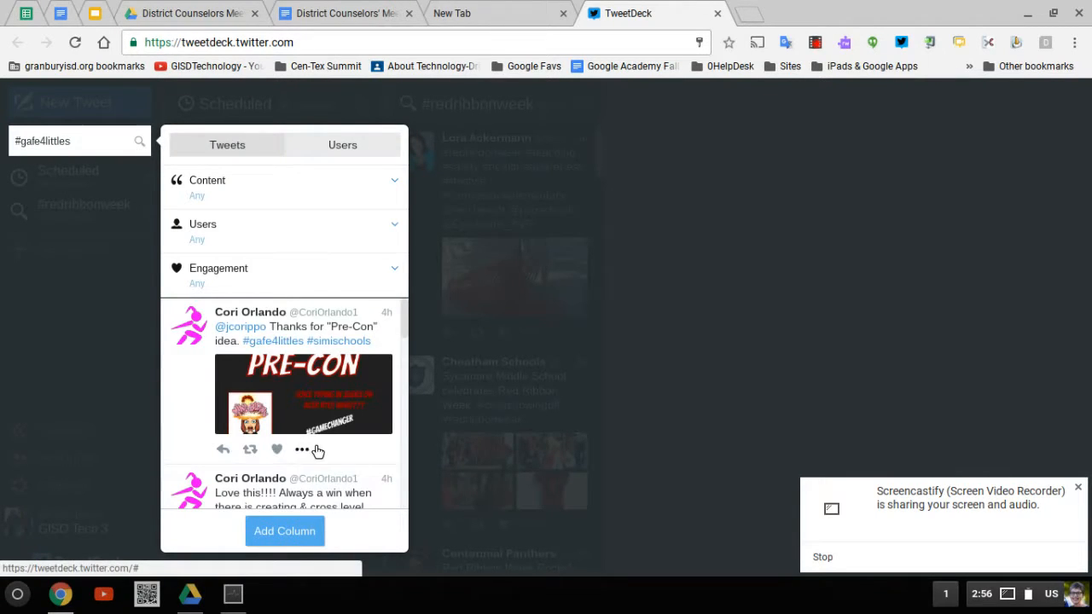
click(276, 542)
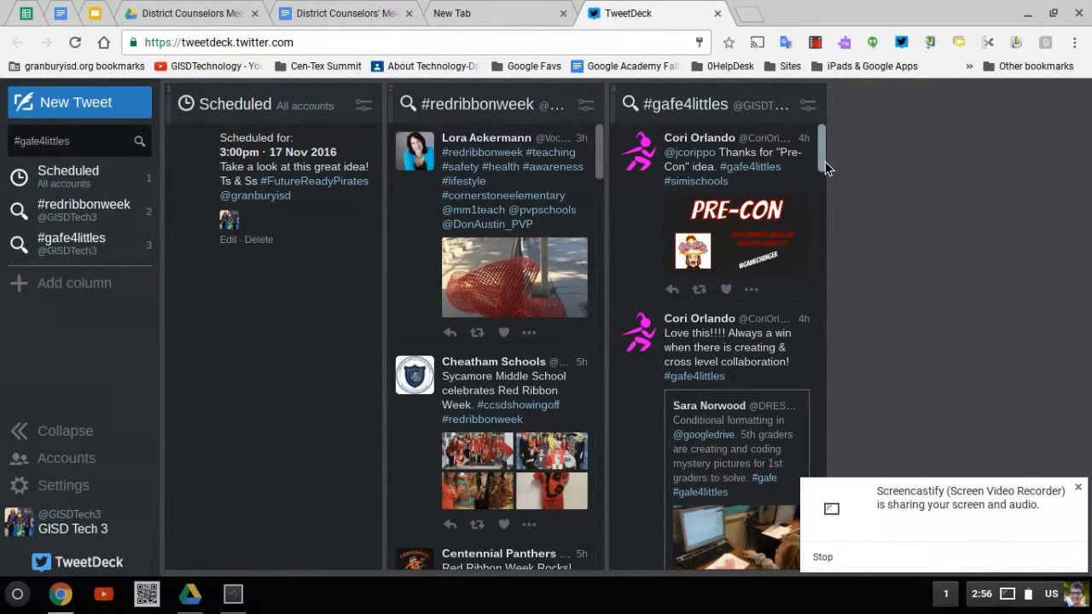
Step: Reorder the columns so that #gafe4littles comes before #redribbonweek
drag(825, 161, 825, 140)
drag(109, 248, 111, 211)
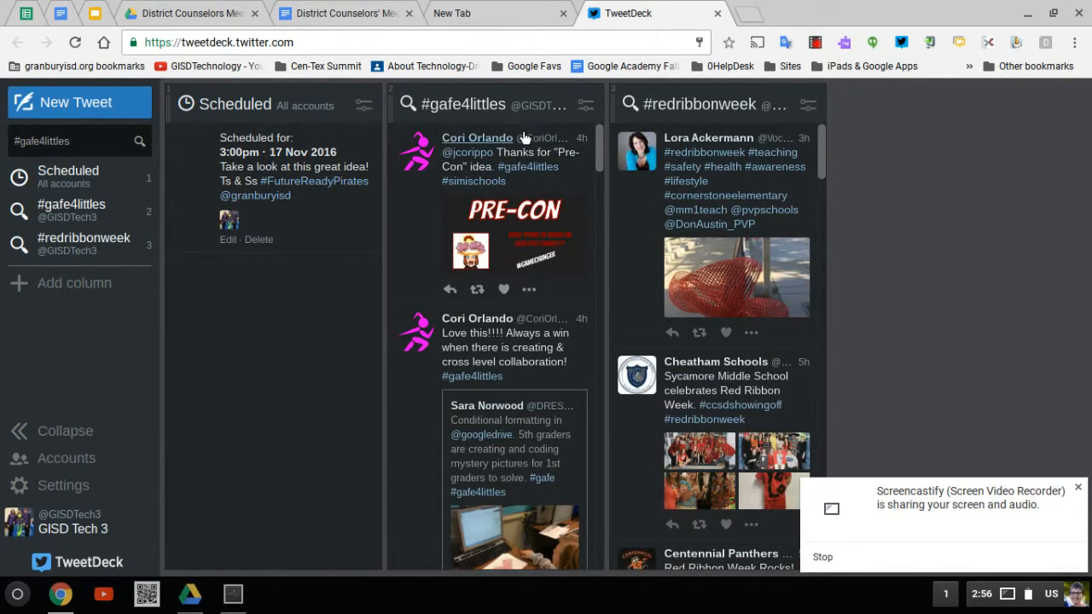